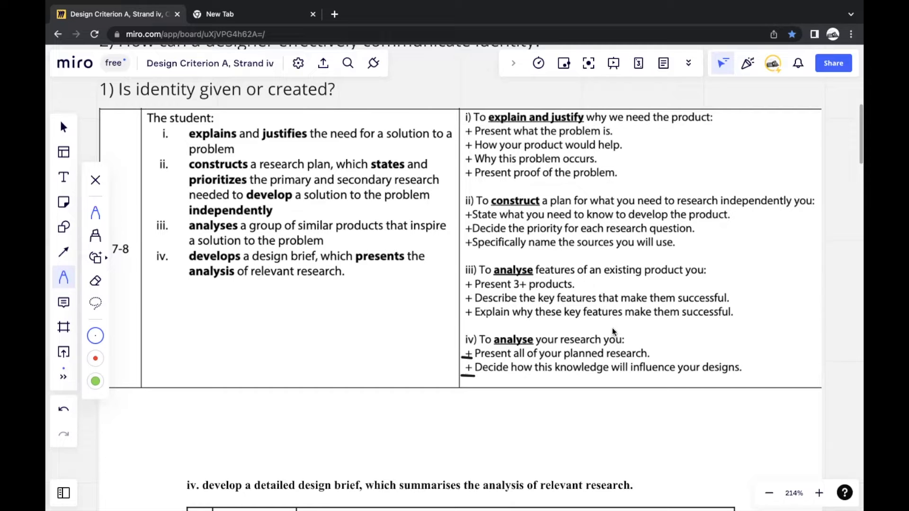
Step: Underline the i) and ii) criterion labels in the rubric's right column with pen strokes
drag(462, 118, 473, 119)
drag(463, 205, 473, 205)
Step: Draw an arrow from row 1's answer to a margin note reading 'in text citations ~10%'
scroll(677, 234, down, 10)
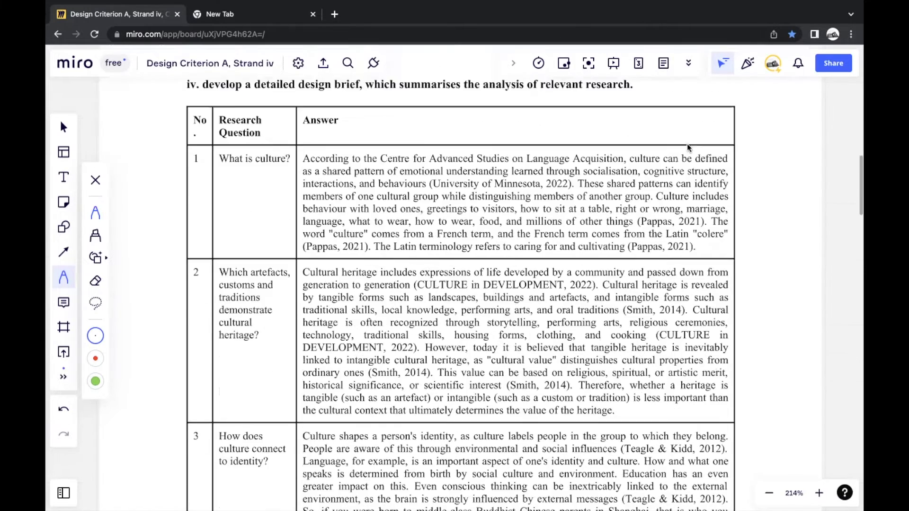
scroll(694, 173, down, 2)
scroll(695, 188, up, 2)
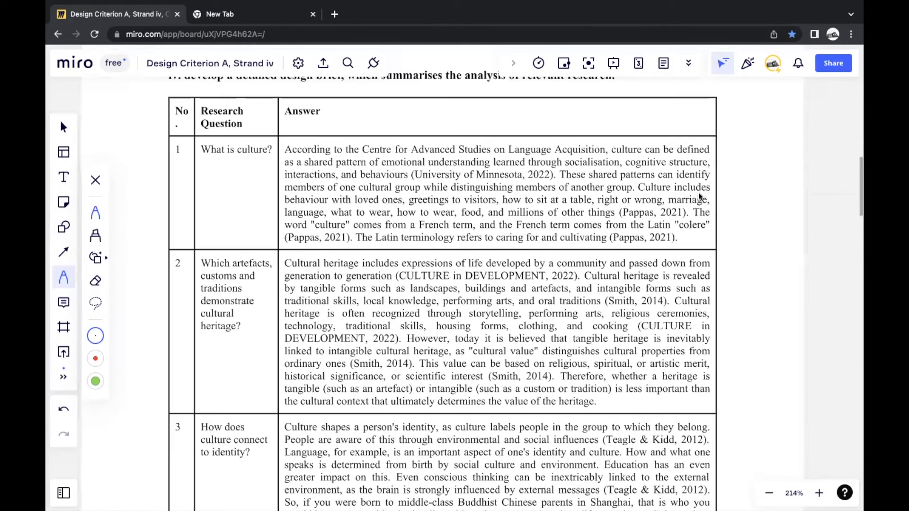
scroll(449, 109, up, 1)
scroll(169, 206, up, 1)
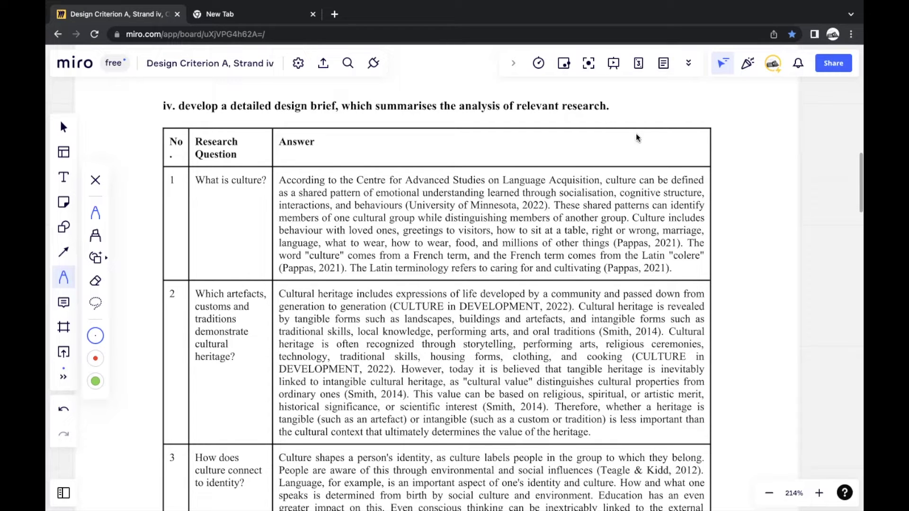
mouse_move(662, 278)
mouse_down()
mouse_move(720, 234)
mouse_move(720, 223)
mouse_move(800, 178)
mouse_move(832, 173)
mouse_up()
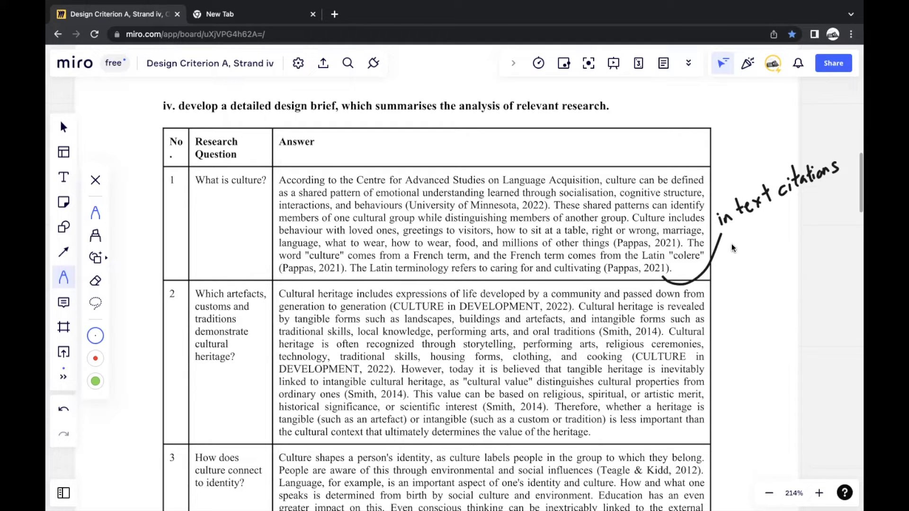
mouse_move(733, 244)
mouse_down()
mouse_move(753, 246)
mouse_move(772, 230)
mouse_move(789, 244)
mouse_up()
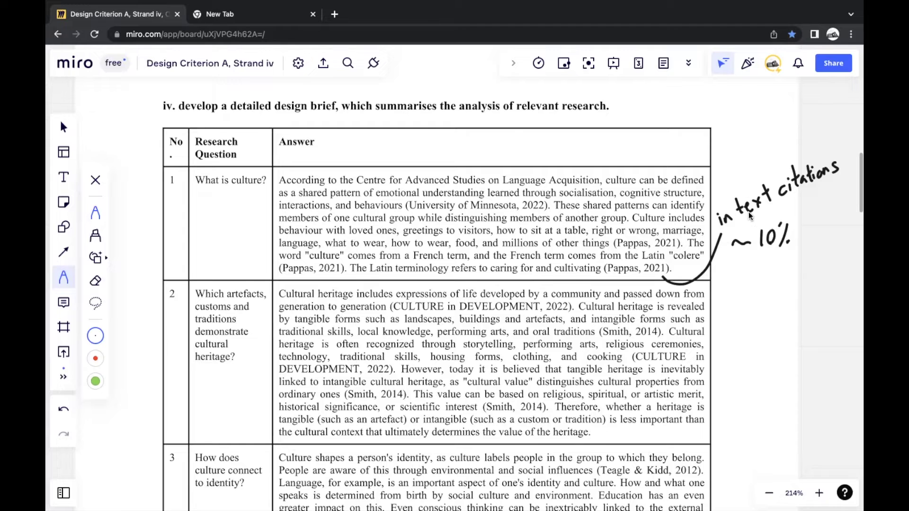
Step: Scroll down and right to bring the ACCESS FM design brief table into view
scroll(750, 216, down, 2)
scroll(738, 208, down, 5)
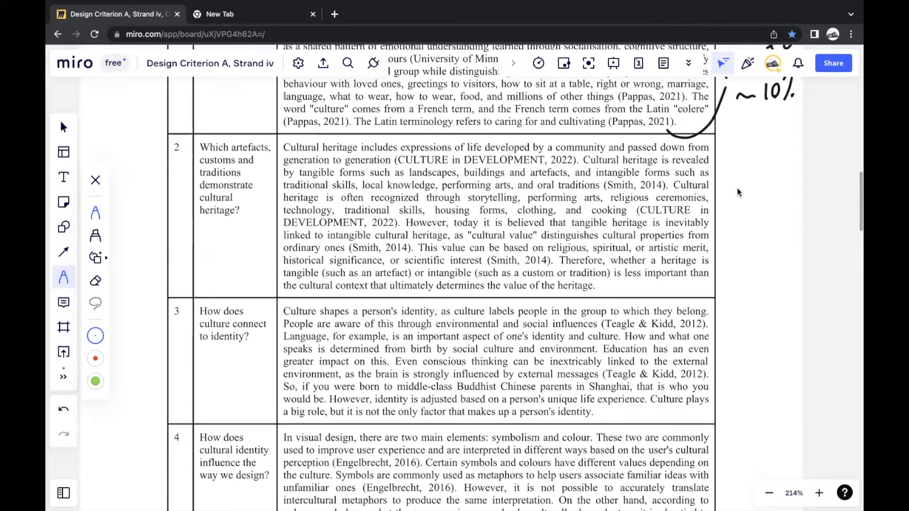
scroll(737, 188, down, 20)
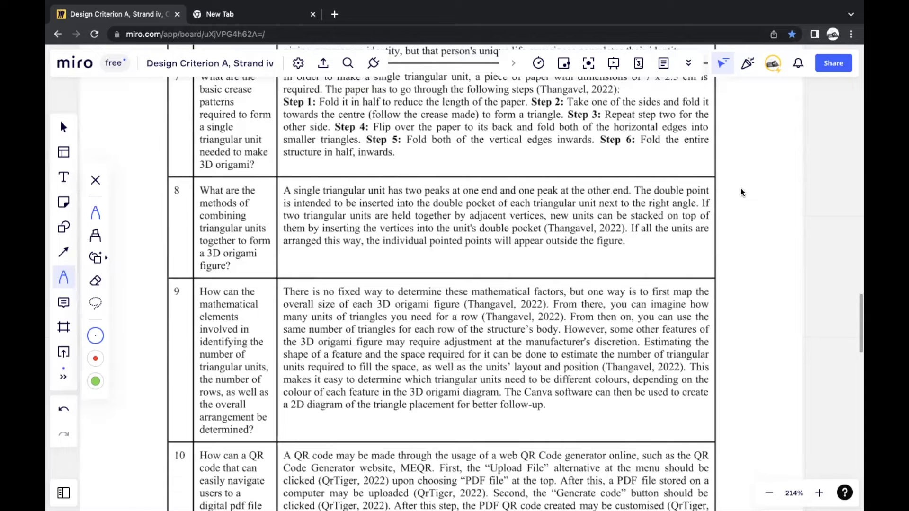
scroll(740, 189, down, 10)
scroll(736, 193, down, 3)
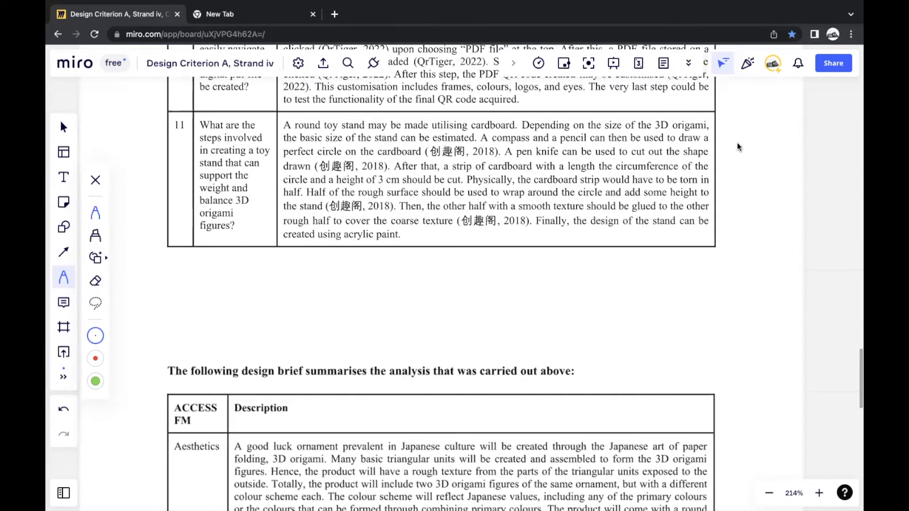
scroll(737, 143, down, 6)
scroll(732, 146, down, 2)
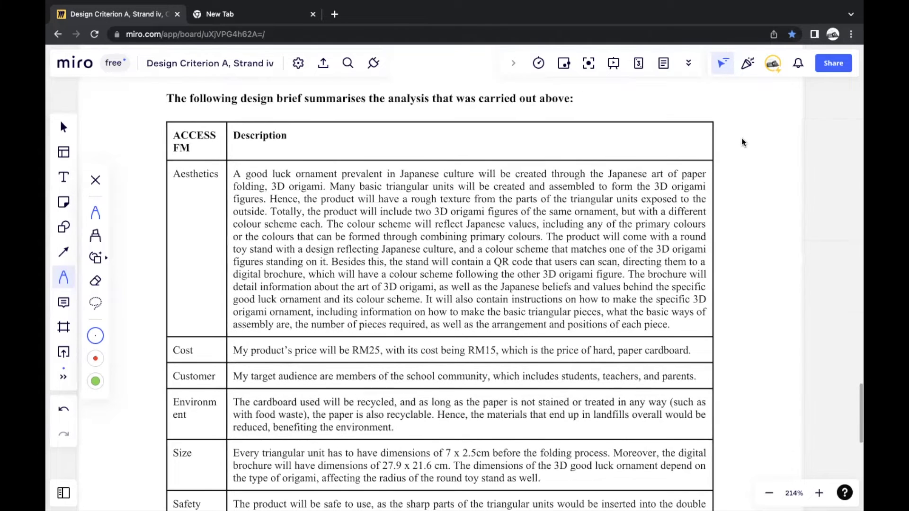
scroll(725, 144, right, 1)
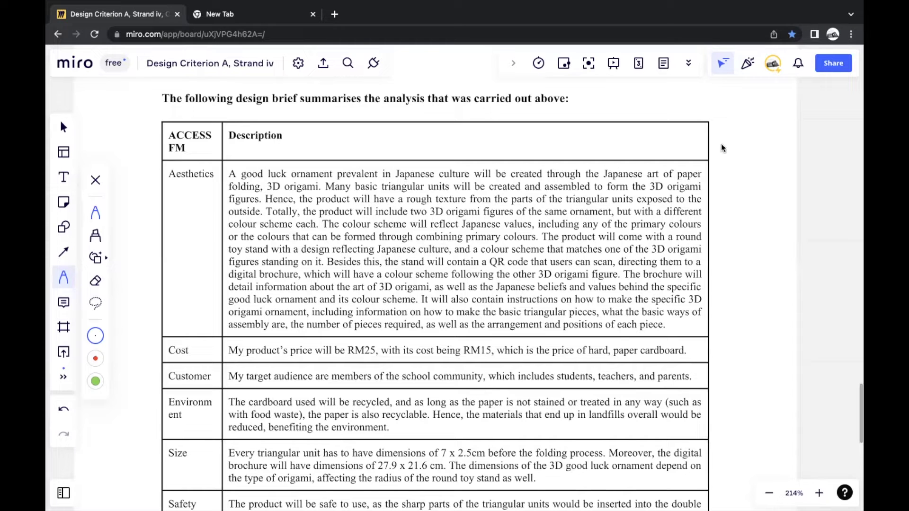
scroll(672, 217, up, 1)
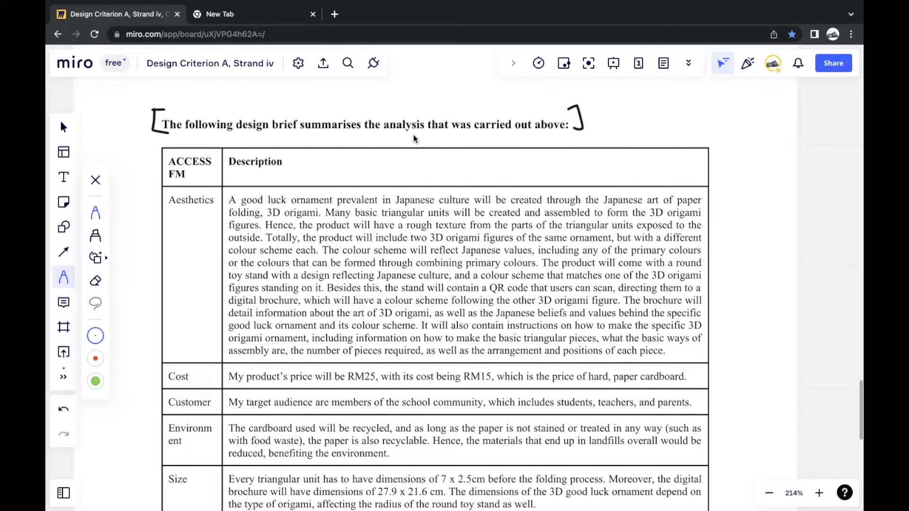
Step: Handwrite 'design brief' in the margin beside the ACCESS FM table
scroll(618, 223, down, 2)
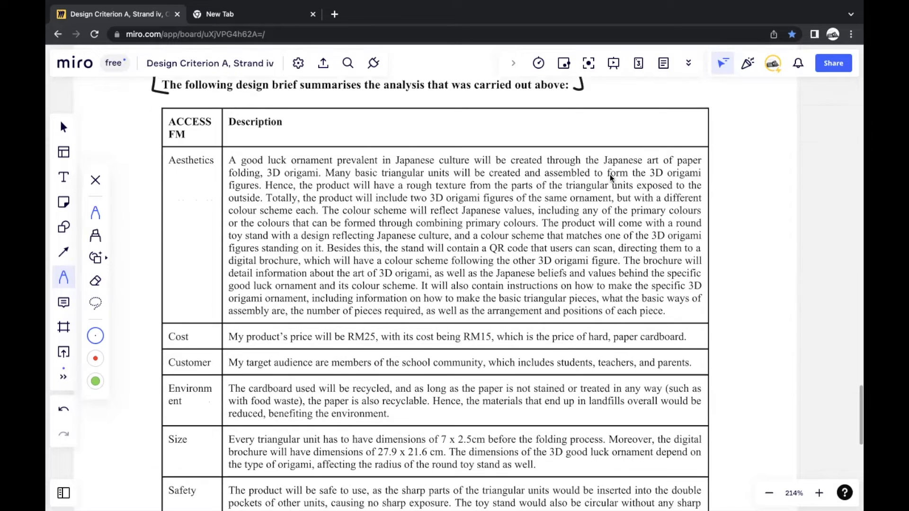
drag(722, 139, 727, 140)
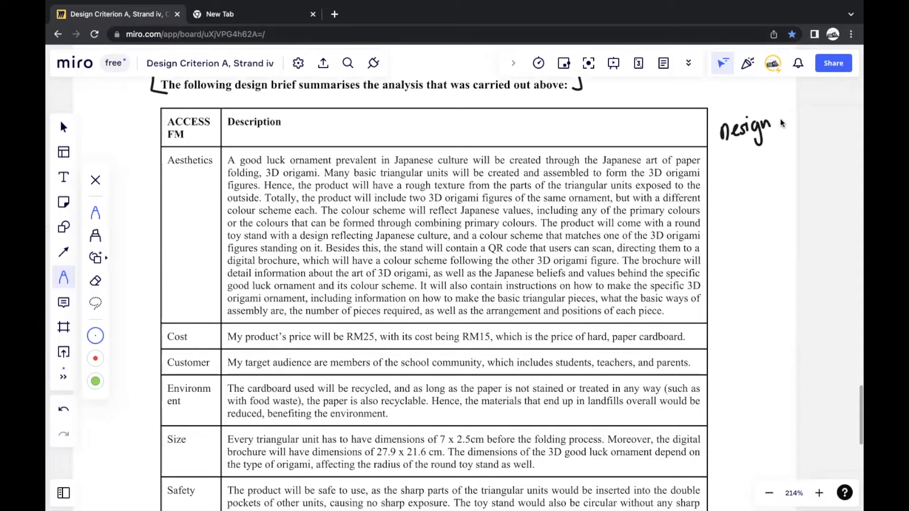
mouse_move(788, 101)
mouse_down()
mouse_move(790, 120)
mouse_move(823, 120)
mouse_up()
Step: Circle the ACCESS FM header and write '↳ shape, color, style etc.' under Aesthetics
mouse_move(210, 137)
mouse_down()
mouse_move(161, 112)
mouse_move(218, 147)
mouse_up()
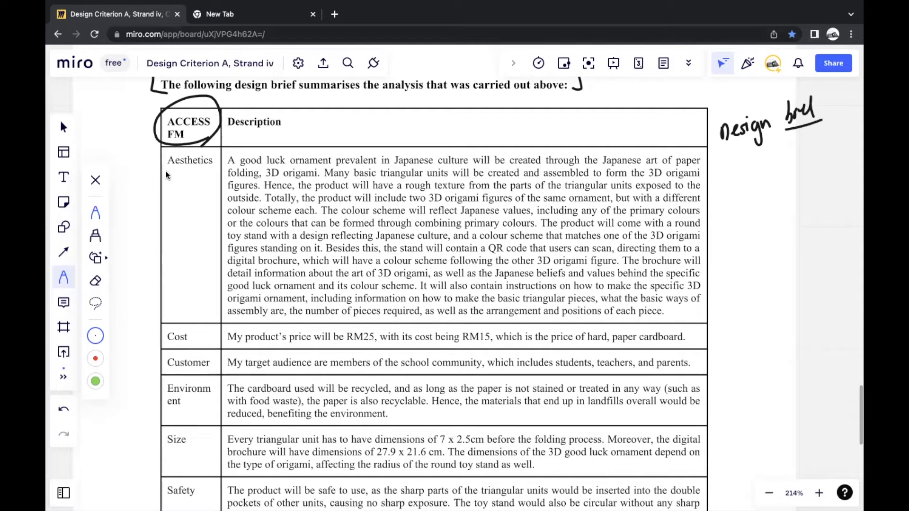
mouse_move(165, 171)
mouse_down()
mouse_move(166, 180)
mouse_move(179, 175)
mouse_move(182, 194)
mouse_move(195, 185)
mouse_move(208, 194)
mouse_move(174, 211)
mouse_move(199, 211)
mouse_move(176, 237)
mouse_move(209, 228)
mouse_up()
click(177, 257)
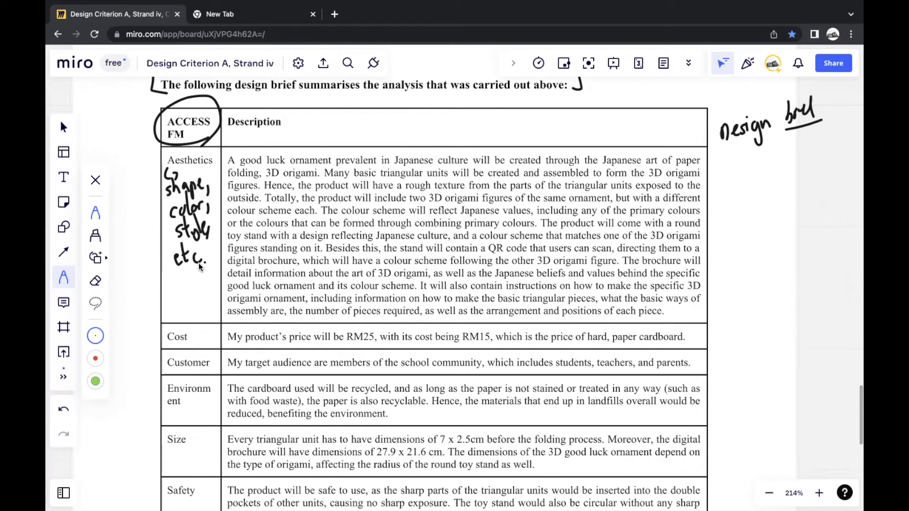
Step: Circle 'price' and 'cost' in the Cost row, write 'price' beside it and 'strand i' by Customer
scroll(467, 285, down, 5)
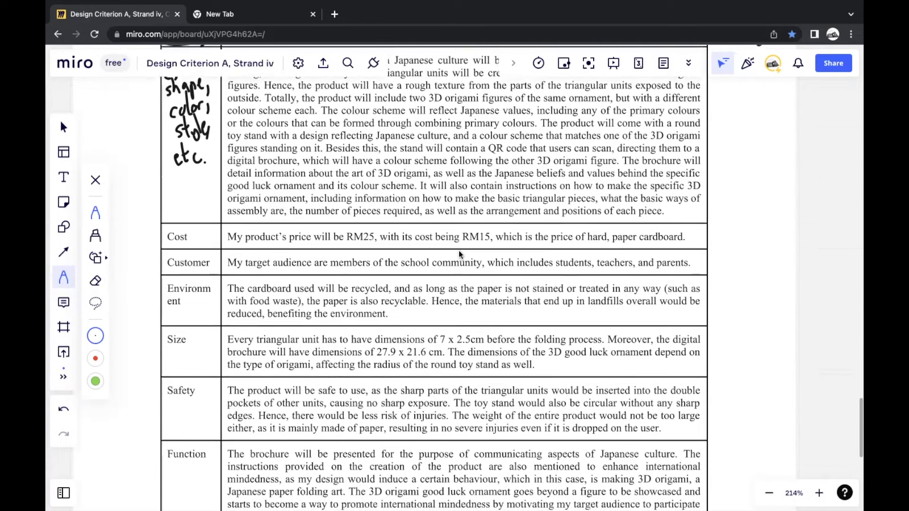
mouse_move(297, 212)
mouse_down()
mouse_move(283, 219)
mouse_move(311, 217)
mouse_up()
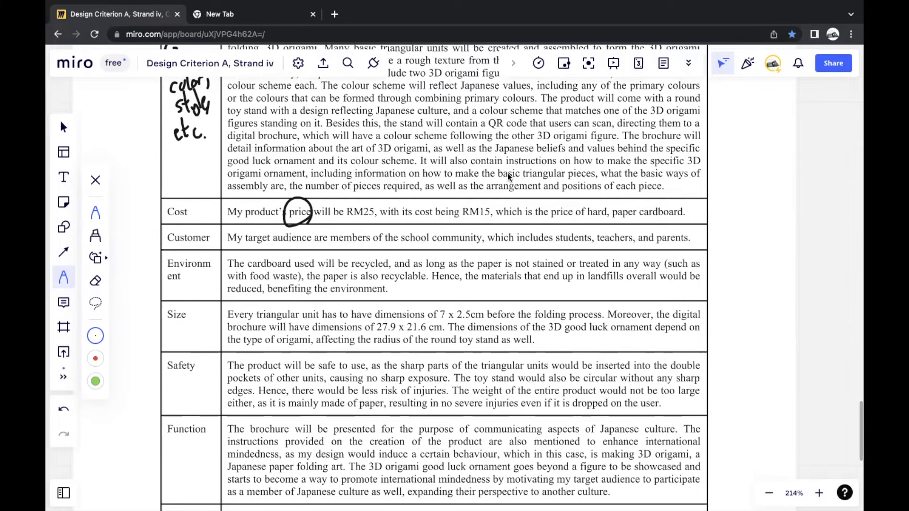
drag(423, 196, 434, 224)
mouse_move(708, 198)
mouse_down()
mouse_move(716, 205)
mouse_move(726, 192)
mouse_move(737, 204)
mouse_move(758, 181)
mouse_move(788, 197)
mouse_move(811, 180)
mouse_move(814, 191)
mouse_up()
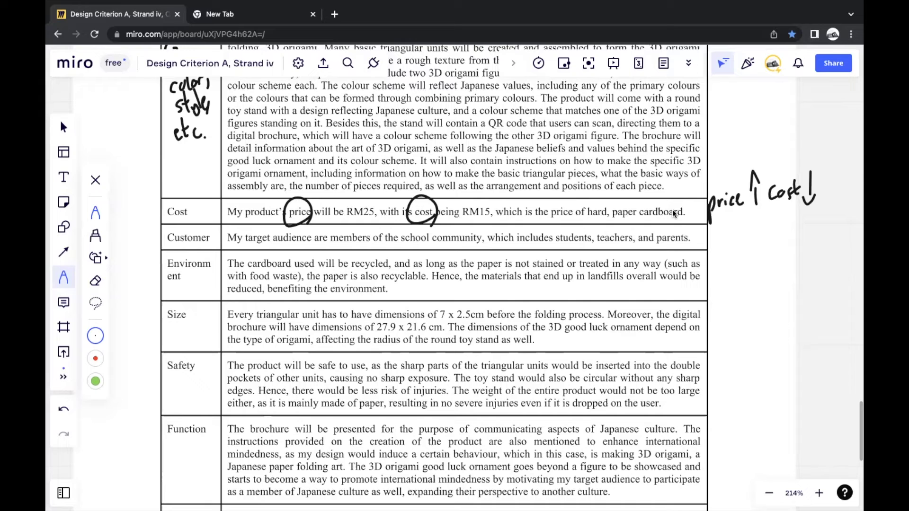
mouse_move(718, 230)
mouse_down()
mouse_move(736, 229)
mouse_move(743, 217)
mouse_move(769, 230)
mouse_move(792, 219)
mouse_up()
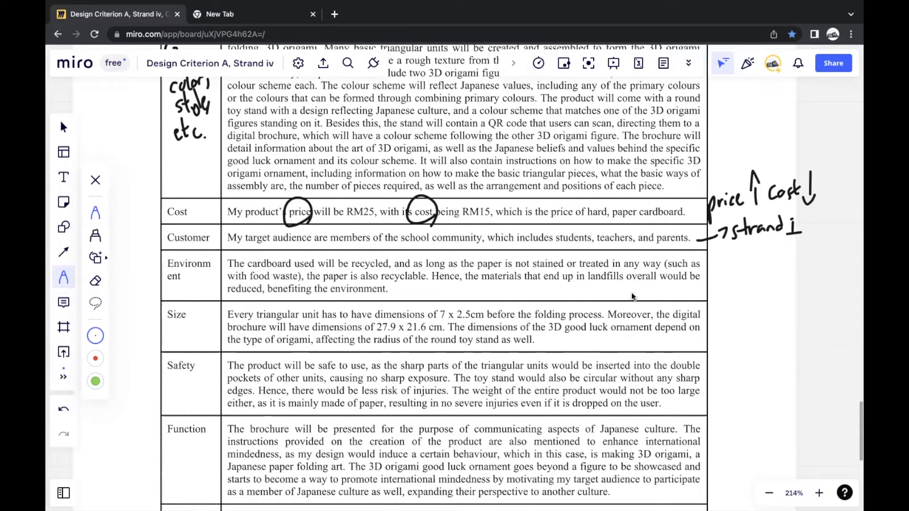
Step: Handwrite 'environmental benefits' with 'materials' beneath it beside the Environment row
scroll(624, 253, down, 1)
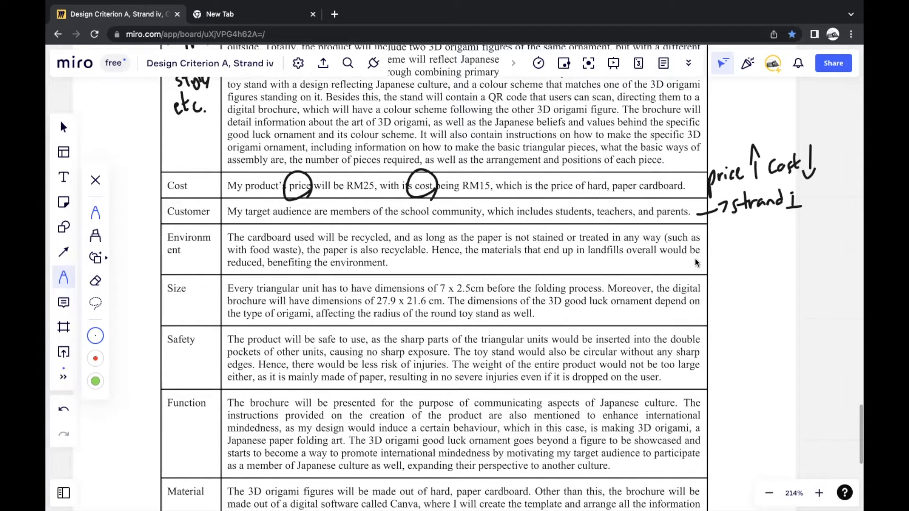
drag(731, 245, 772, 238)
drag(775, 239, 807, 231)
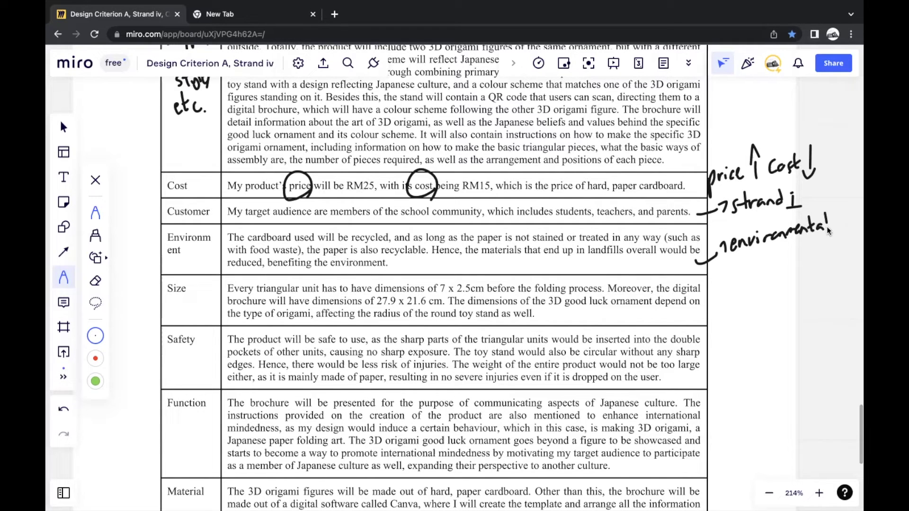
mouse_move(777, 257)
mouse_down()
mouse_move(796, 237)
mouse_move(804, 246)
mouse_up()
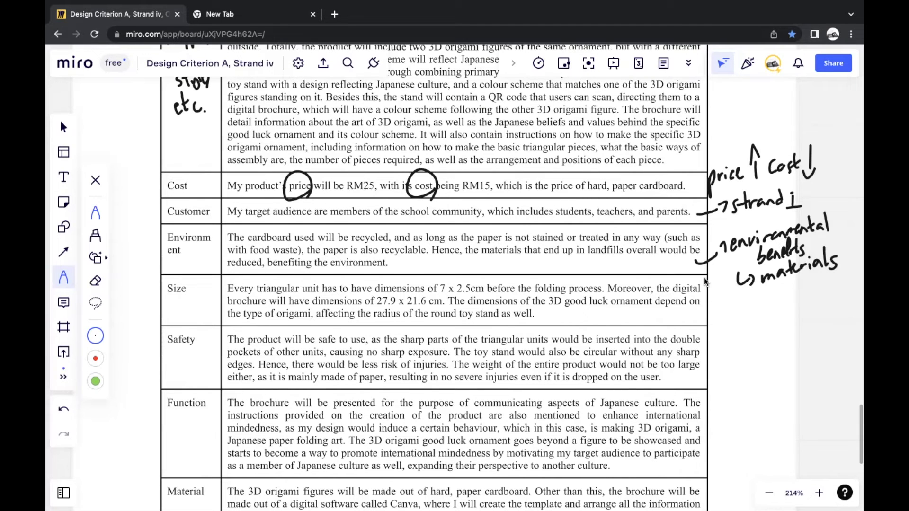
scroll(697, 229, down, 4)
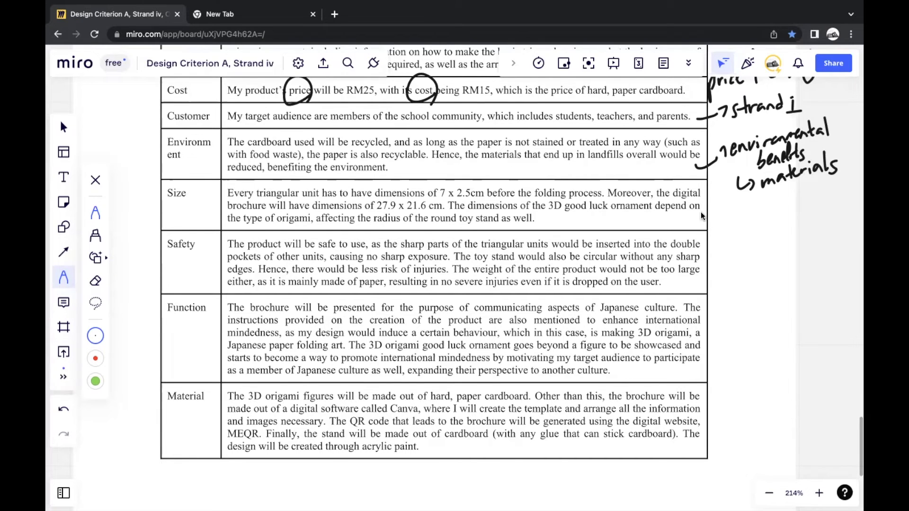
Step: Bracket the Safety row and handwrite 'physical' and 'emotional' beside it
scroll(700, 212, down, 1)
mouse_move(702, 232)
mouse_down()
mouse_move(716, 215)
mouse_move(776, 199)
mouse_up()
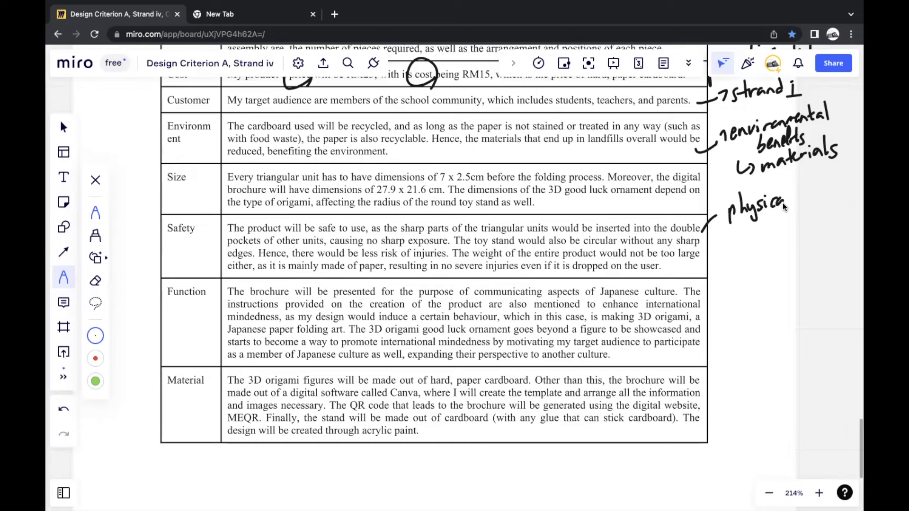
drag(703, 233, 717, 247)
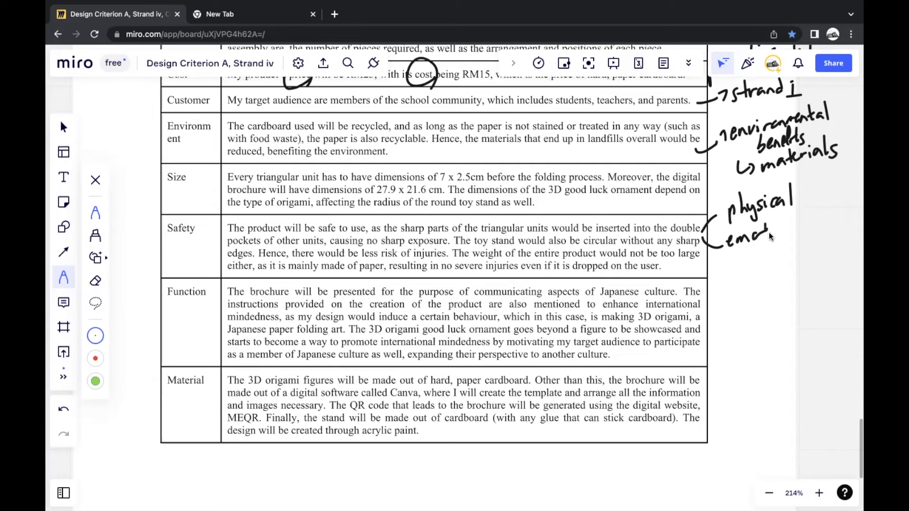
drag(778, 235, 809, 232)
Step: Handwrite 'Function' beside the Function row
scroll(696, 256, down, 5)
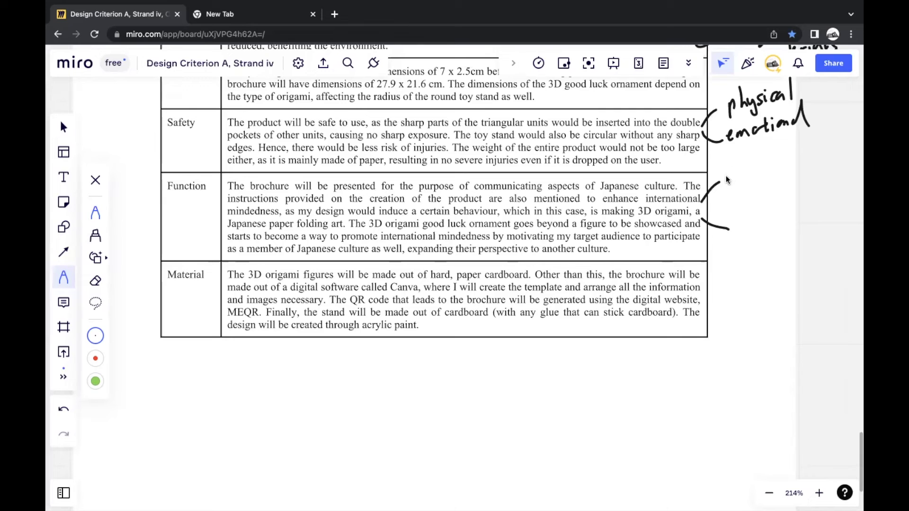
mouse_move(726, 187)
mouse_down()
mouse_move(738, 170)
mouse_move(734, 178)
mouse_up()
drag(734, 179, 753, 181)
drag(764, 171, 766, 182)
drag(760, 172, 774, 176)
click(773, 161)
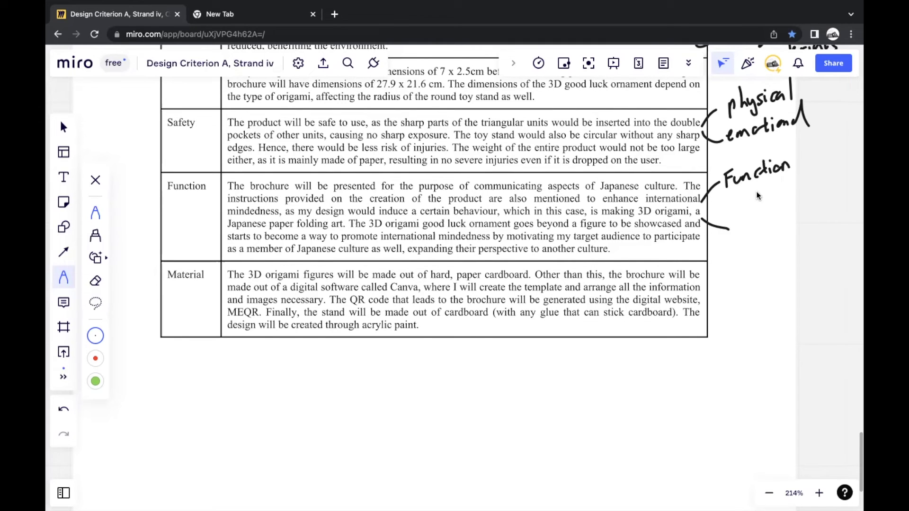
Step: Write 'How it works' under the bracket and underline the handwritten 'Function'
mouse_move(736, 215)
mouse_down()
mouse_move(736, 232)
mouse_move(747, 222)
mouse_up()
mouse_move(747, 212)
mouse_down()
mouse_move(745, 231)
mouse_move(754, 230)
mouse_up()
drag(760, 223, 776, 221)
mouse_move(778, 227)
mouse_down()
mouse_move(794, 216)
mouse_move(765, 247)
mouse_move(797, 250)
mouse_up()
drag(804, 239, 794, 254)
drag(738, 183, 789, 171)
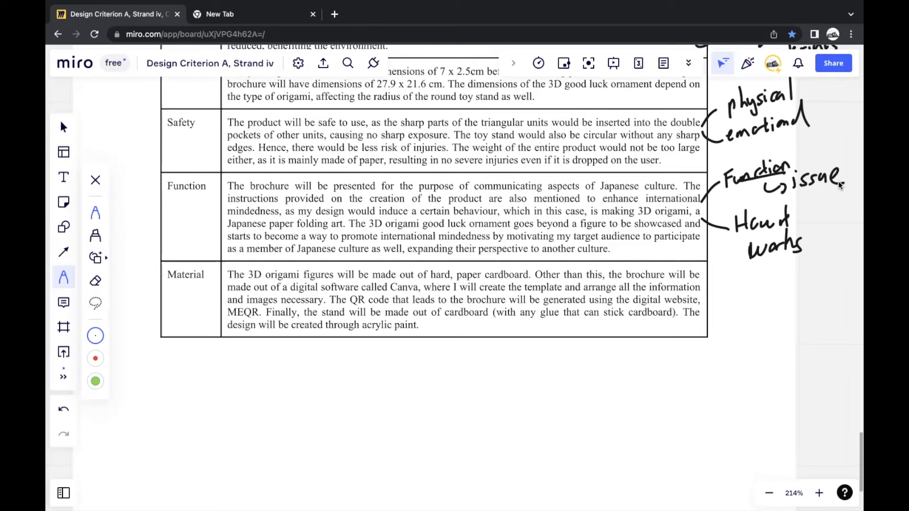
Step: Write 'physical' and 'softwares' beside the Material row, then scroll back up
scroll(643, 291, down, 1)
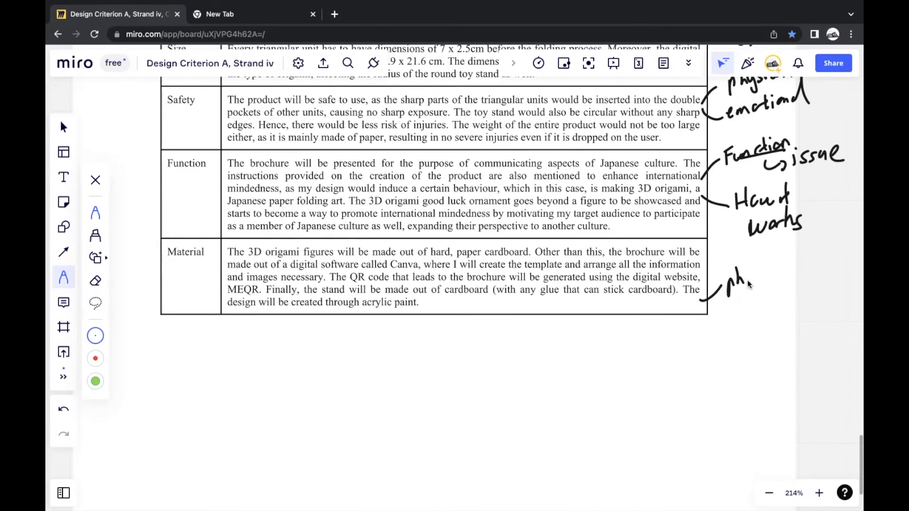
drag(778, 271, 778, 281)
click(784, 272)
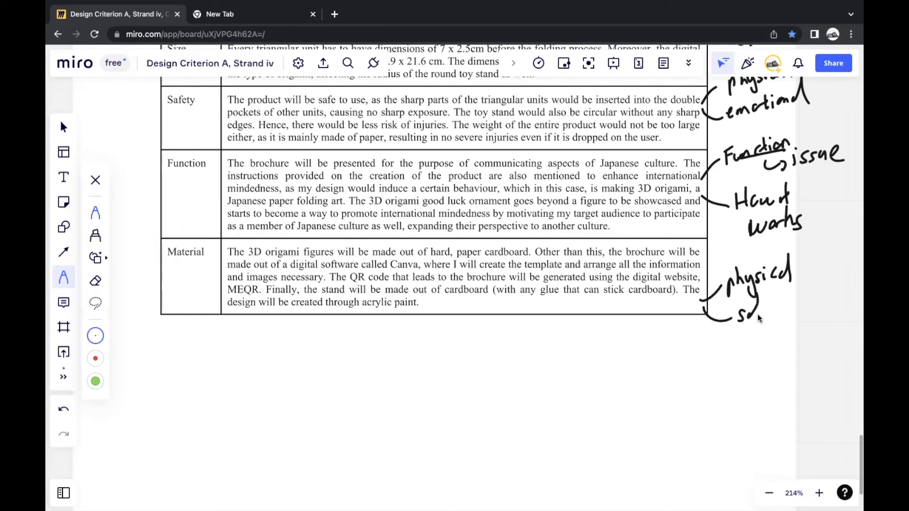
drag(786, 307, 813, 316)
scroll(672, 297, up, 5)
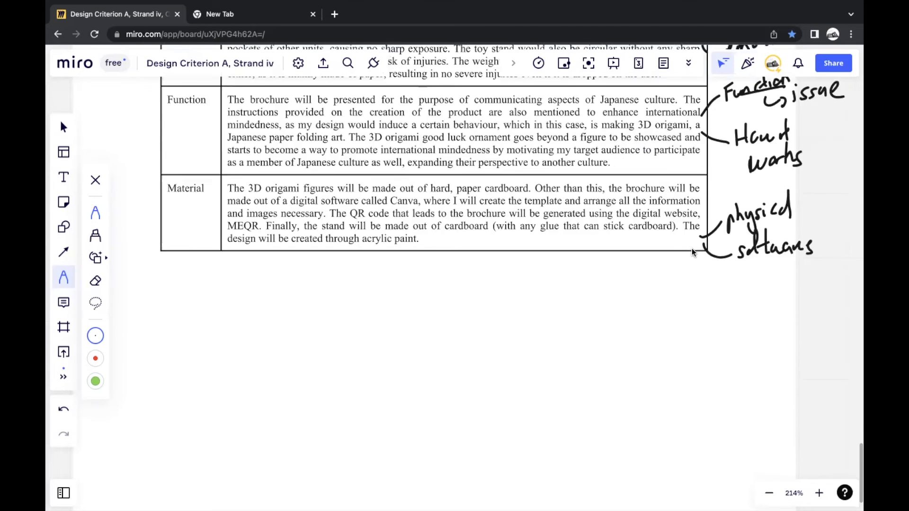
scroll(698, 325, up, 3)
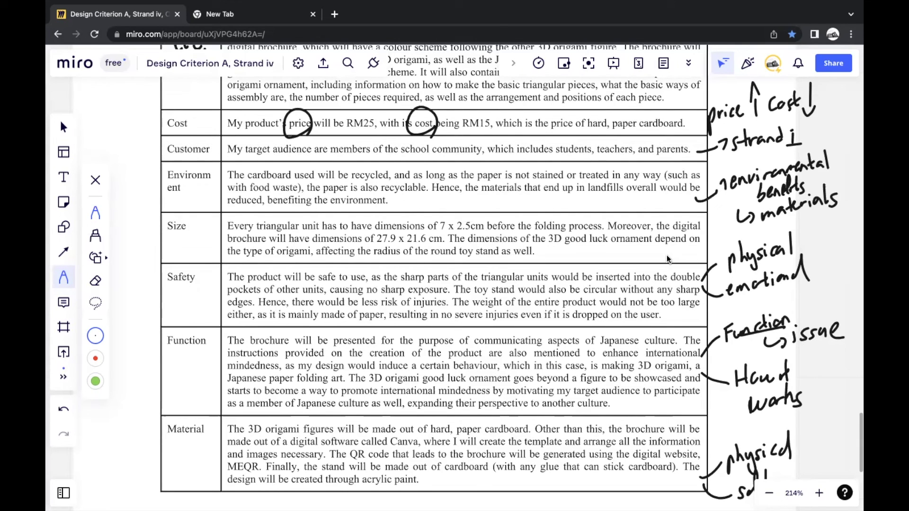
Step: Tick both strand iv points in the rubric and add a hook after 'relevant research.'
scroll(664, 240, up, 6)
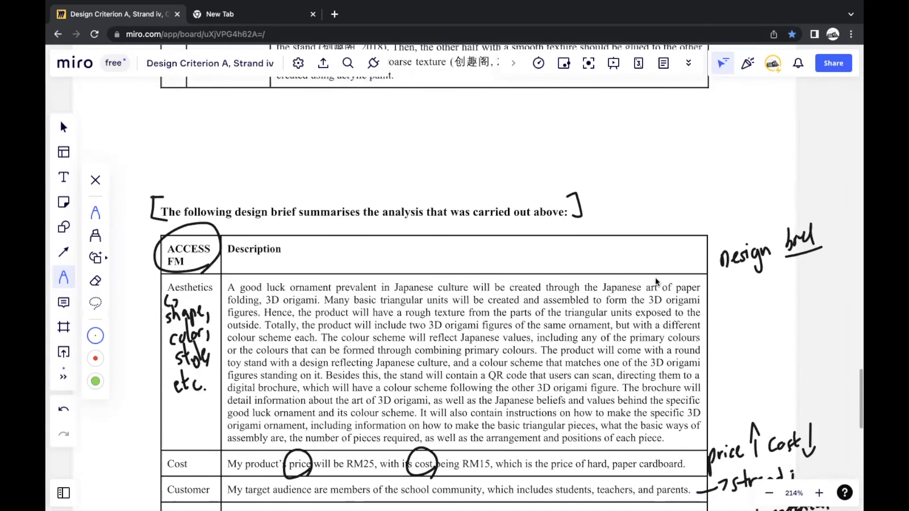
scroll(667, 274, down, 6)
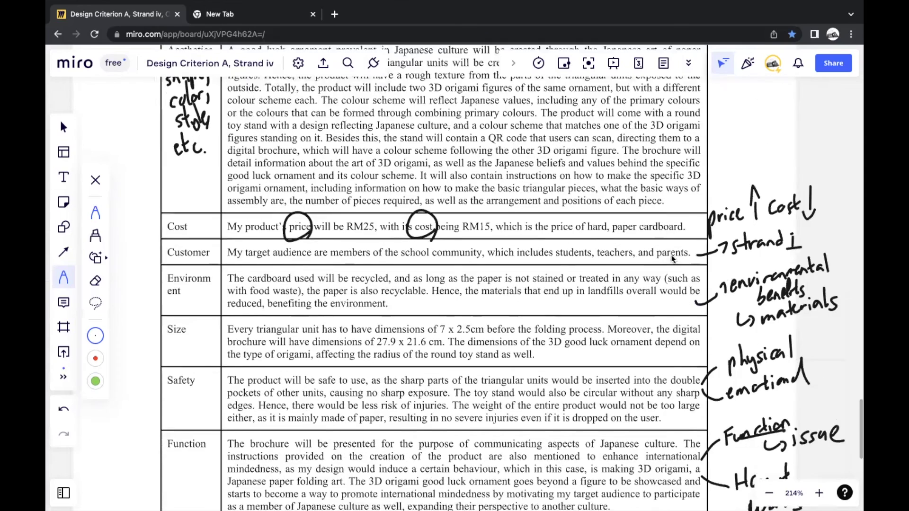
scroll(669, 248, down, 8)
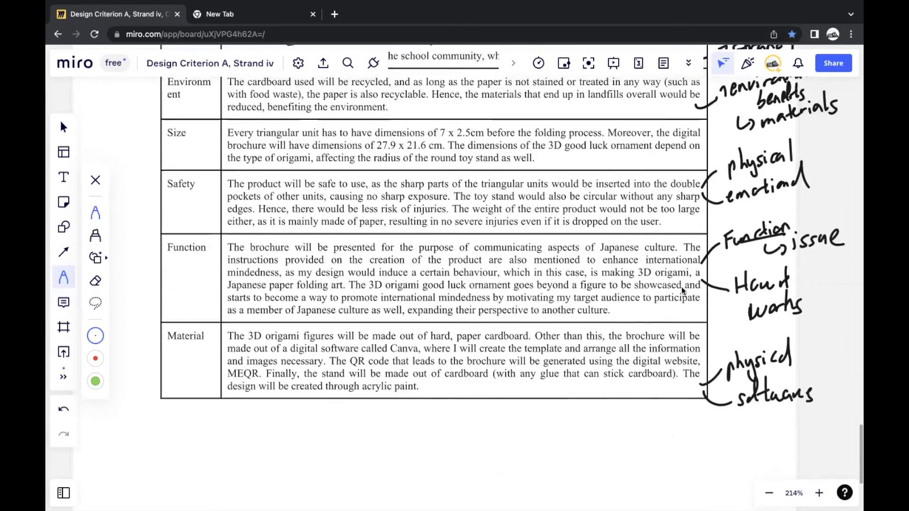
scroll(681, 290, down, 3)
scroll(687, 284, up, 7)
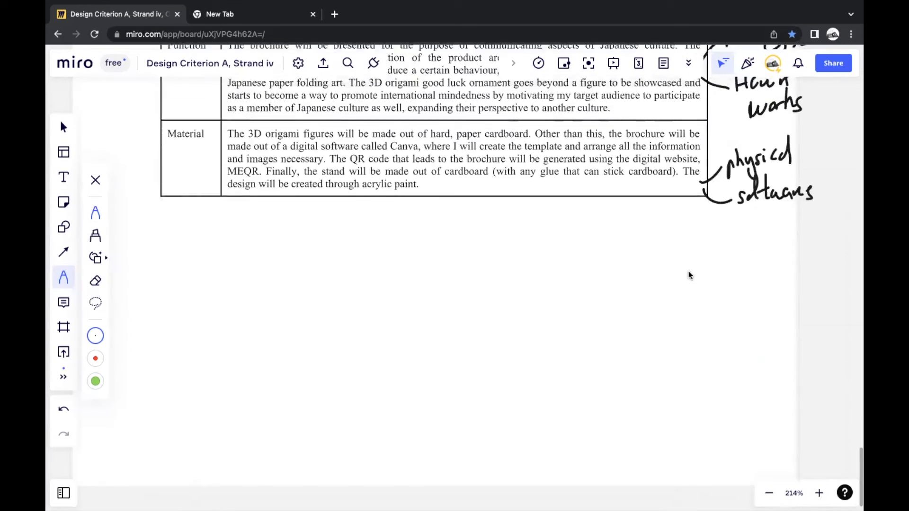
scroll(691, 293, up, 2)
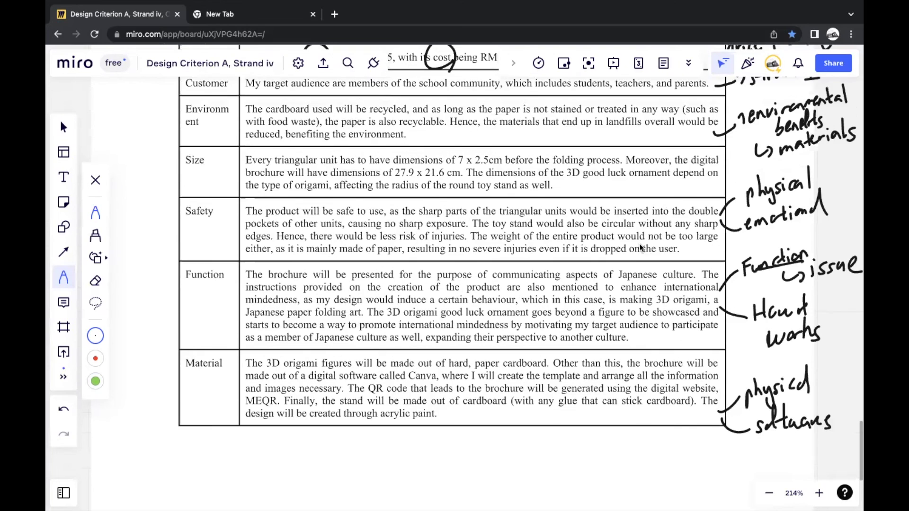
scroll(565, 174, up, 20)
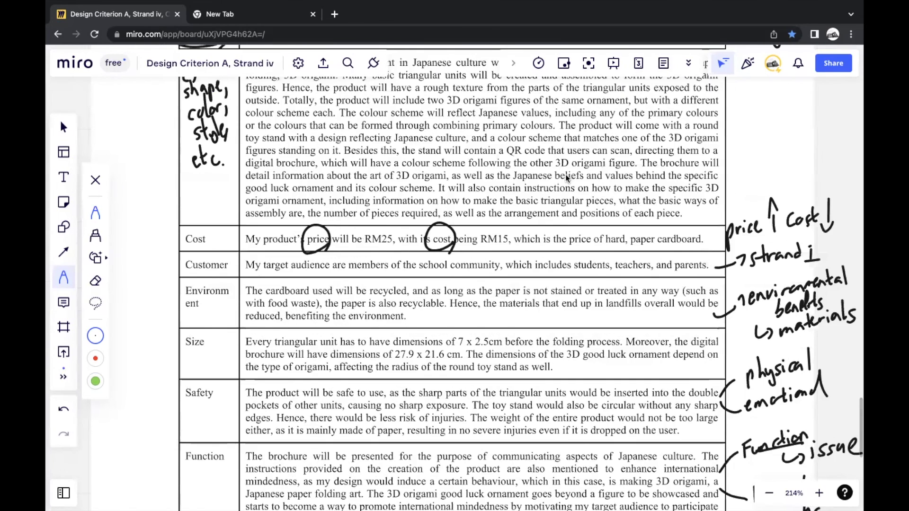
scroll(608, 331, up, 15)
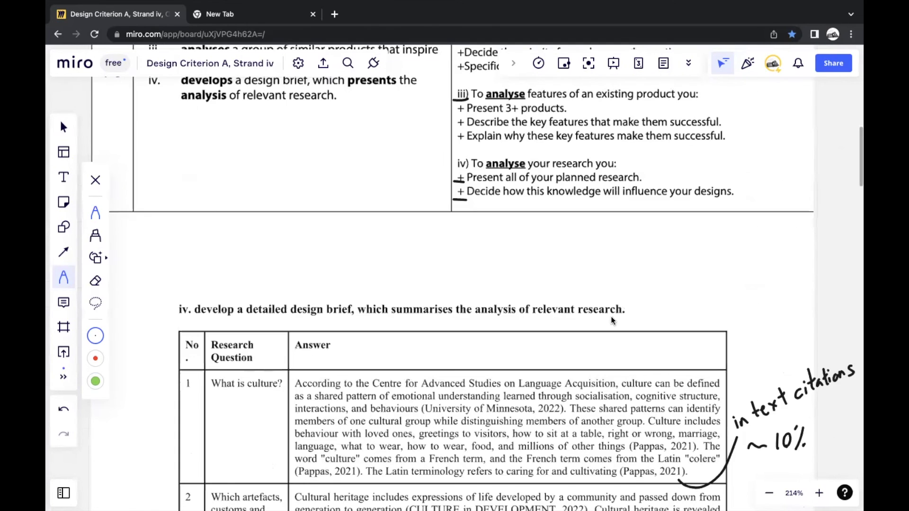
scroll(632, 304, up, 3)
scroll(653, 357, up, 2)
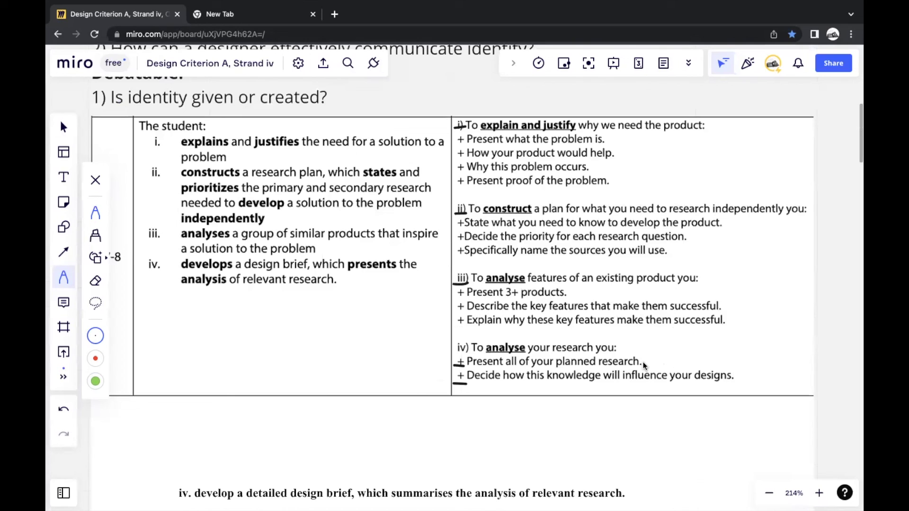
drag(640, 358, 657, 350)
drag(339, 280, 350, 286)
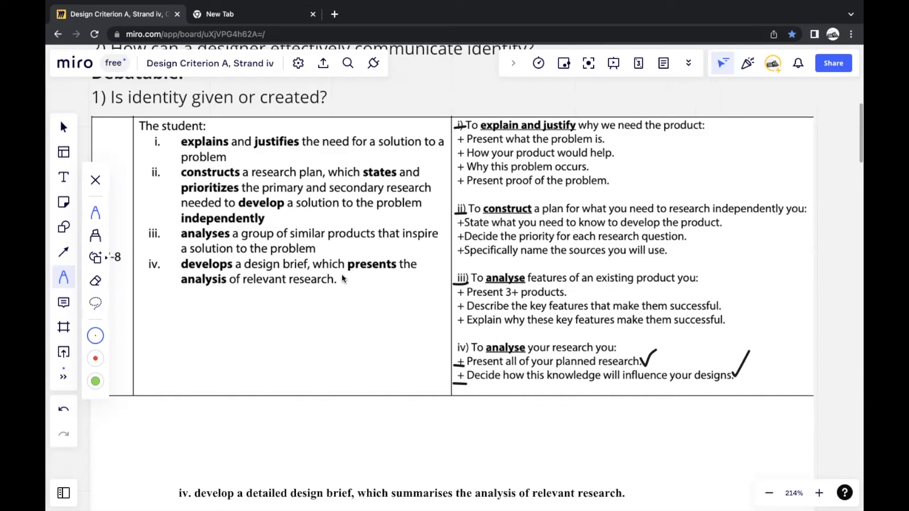